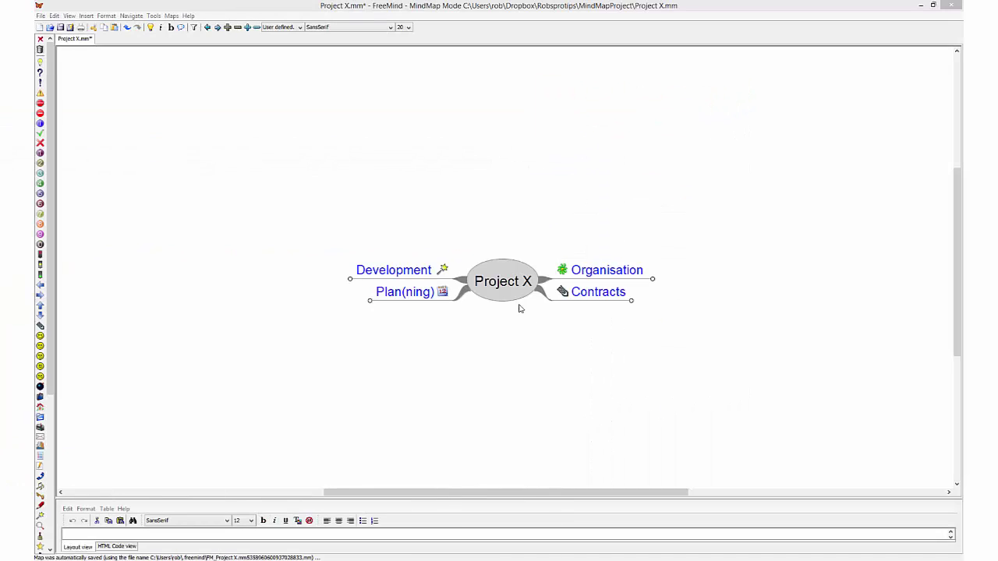
Unfold all branches of the Project X mind map
left_click(501, 281)
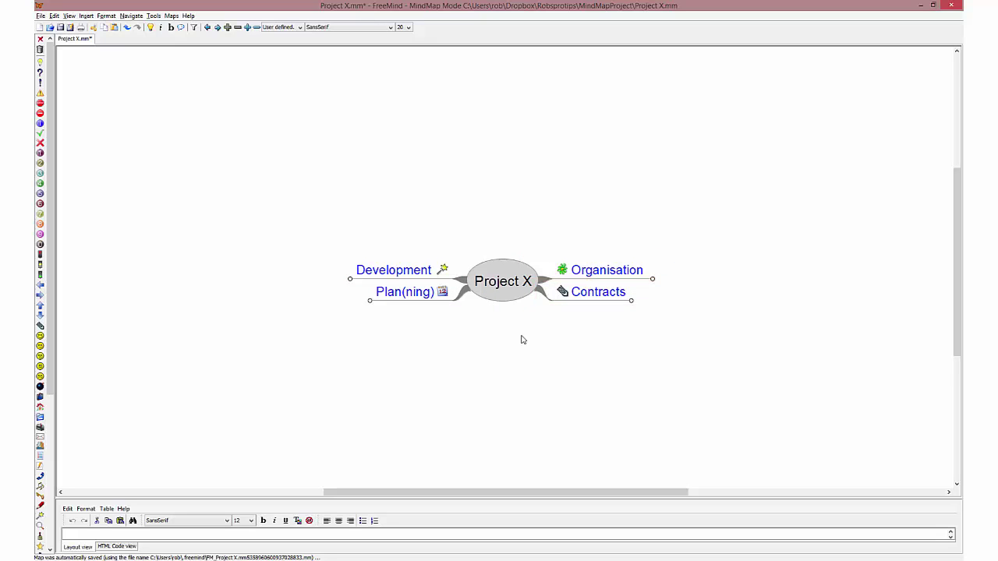
key("alt+End")
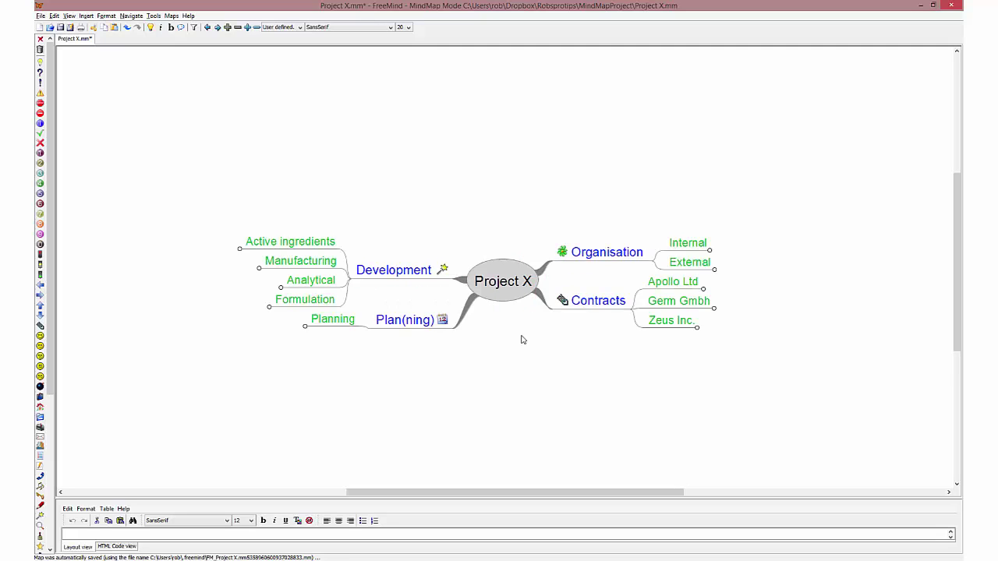
key("alt+Page_Down")
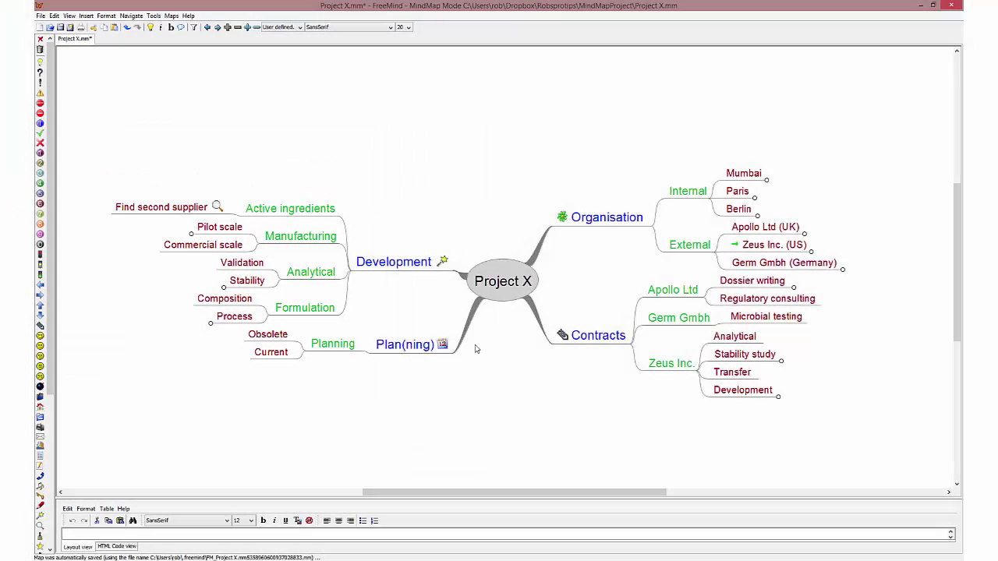
Add a child node 'Just added a branch' and move it under Obsolete in Planning
left_click(265, 353)
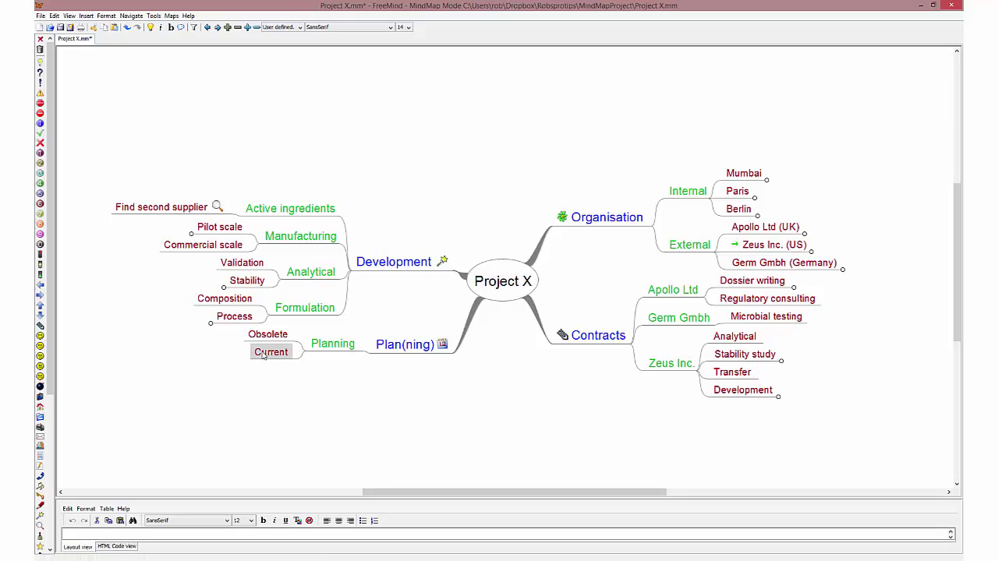
key("Insert")
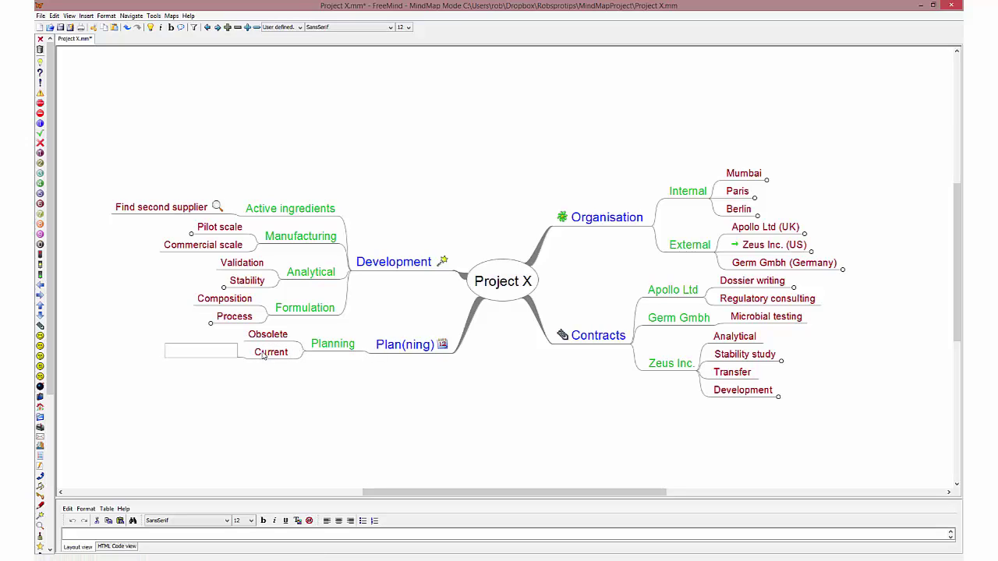
type("Just added a branch")
key("Return")
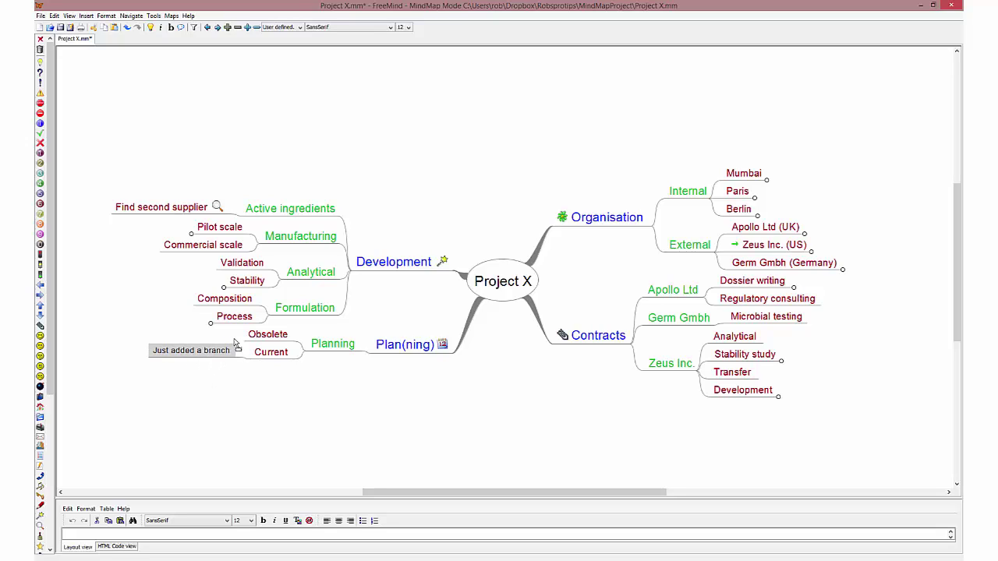
left_click_drag(236, 343, 249, 339)
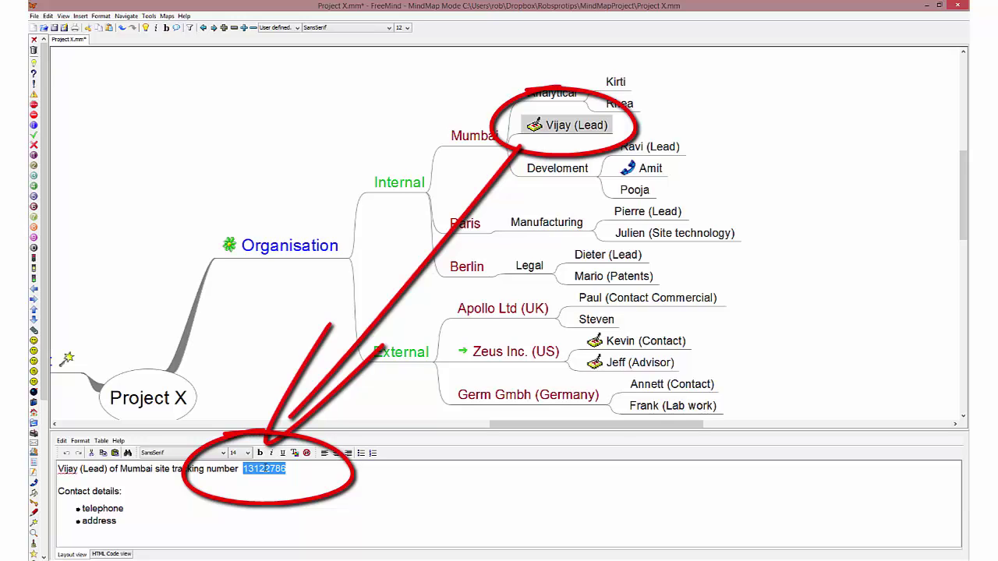
Clear the selection on the tracking number in the Mumbai lead's note
key("Left")
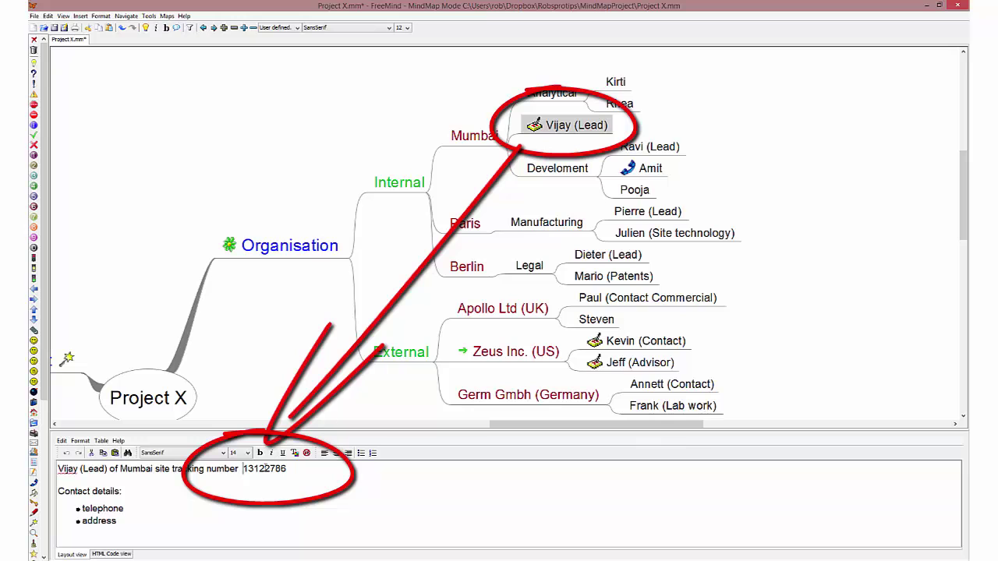
Select the lead's tracking number and open the matching contact from the search results
double_click(265, 469)
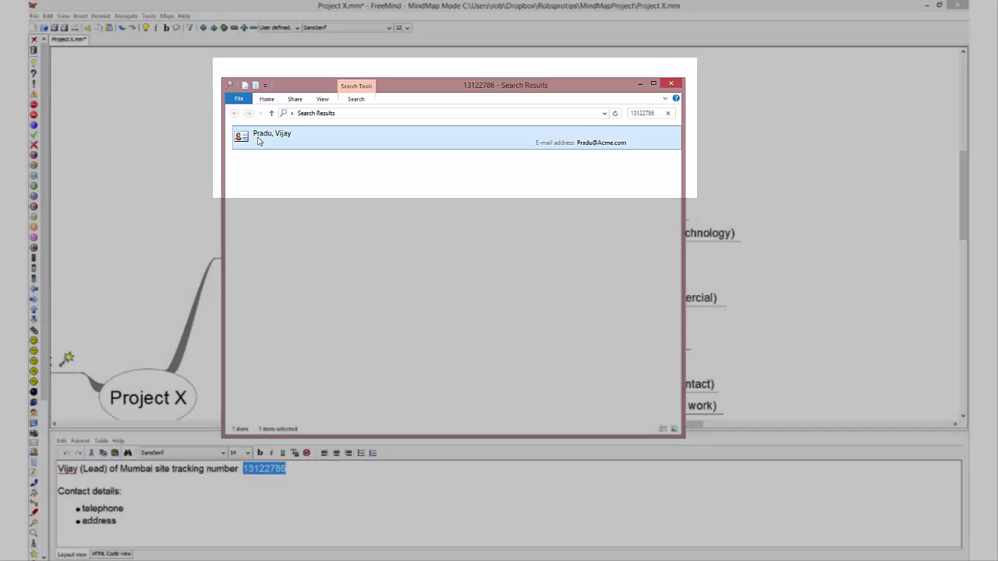
double_click(259, 140)
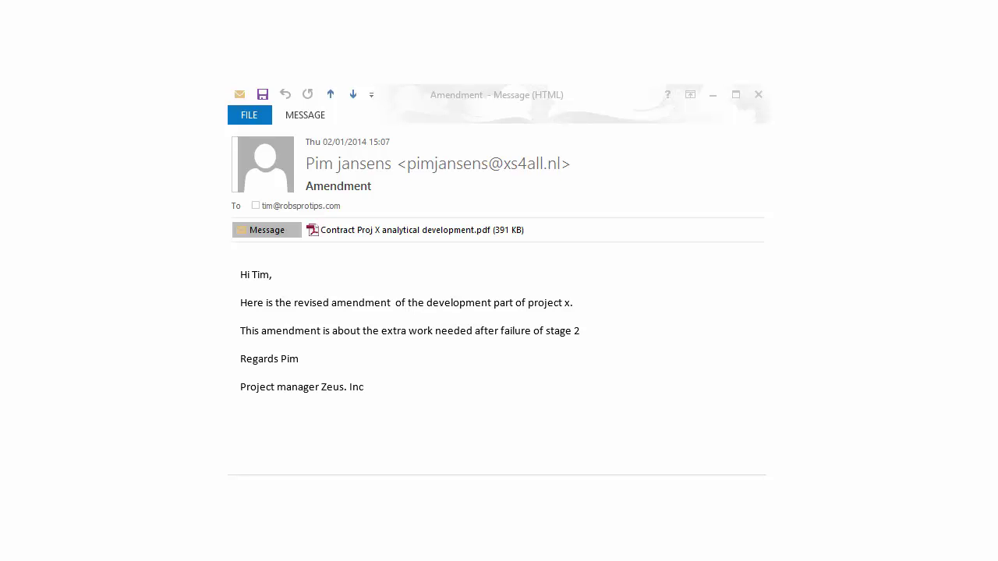
Replace the subject 'Amendment' with 'Amendment v2.1 project x 14119447' and copy it
left_click(381, 188)
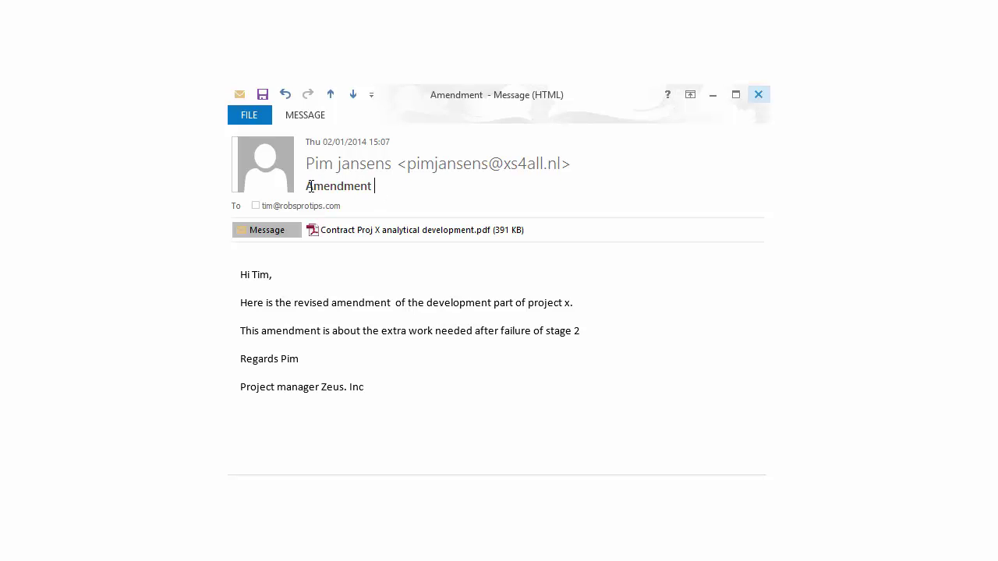
left_click_drag(309, 187, 373, 187)
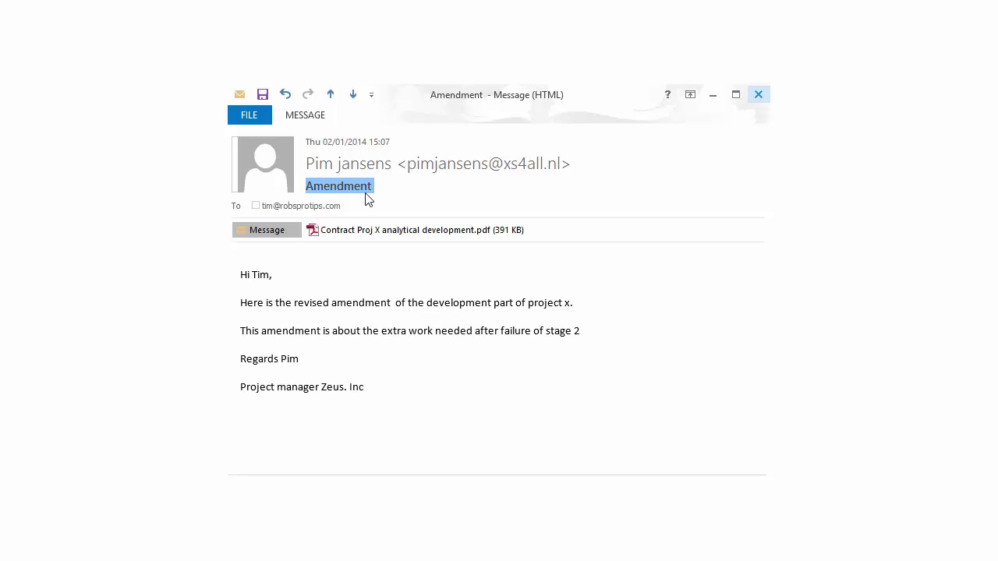
type("Amendment v2.1 project x\t14119447")
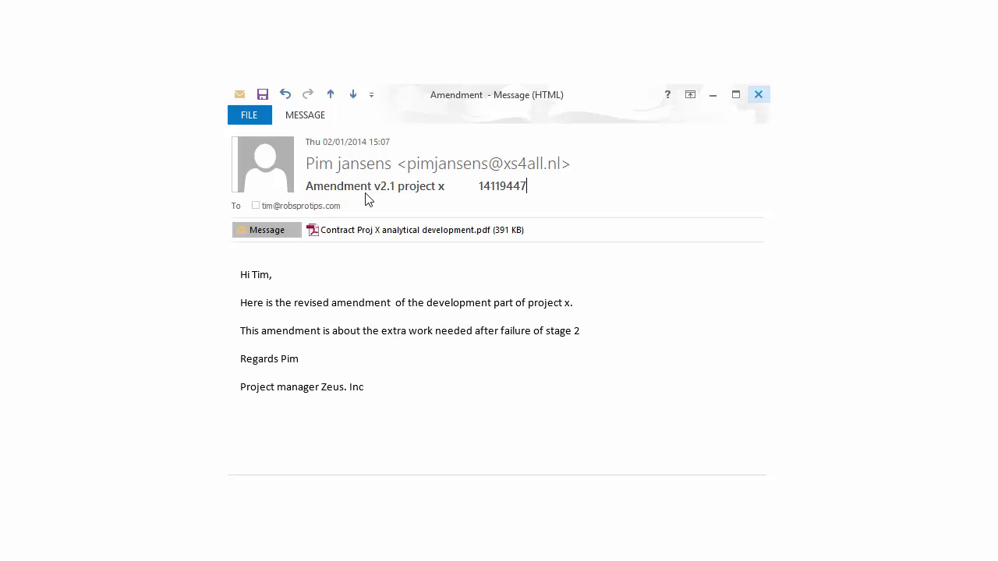
left_click_drag(527, 186, 305, 186)
right_click(328, 182)
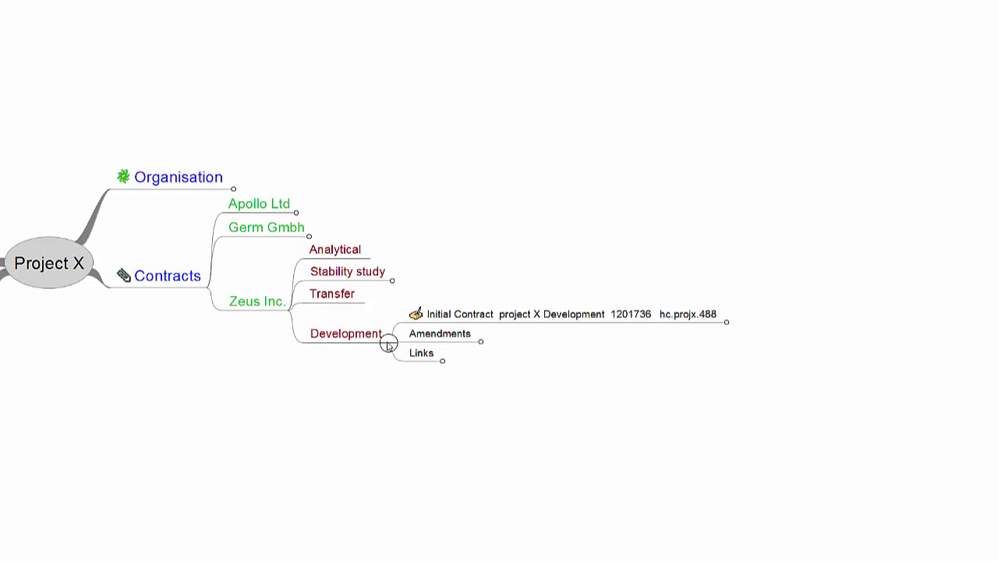
Paste 'Amendment v2.1 project x 14119447' as a new node under Development's Amendments
left_click(480, 341)
left_click(436, 336)
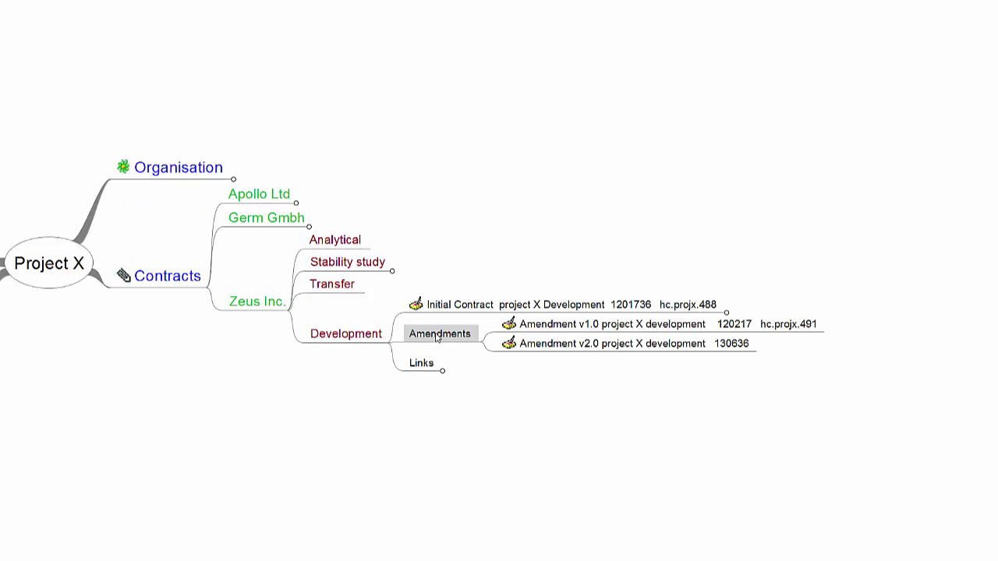
key("ctrl+v")
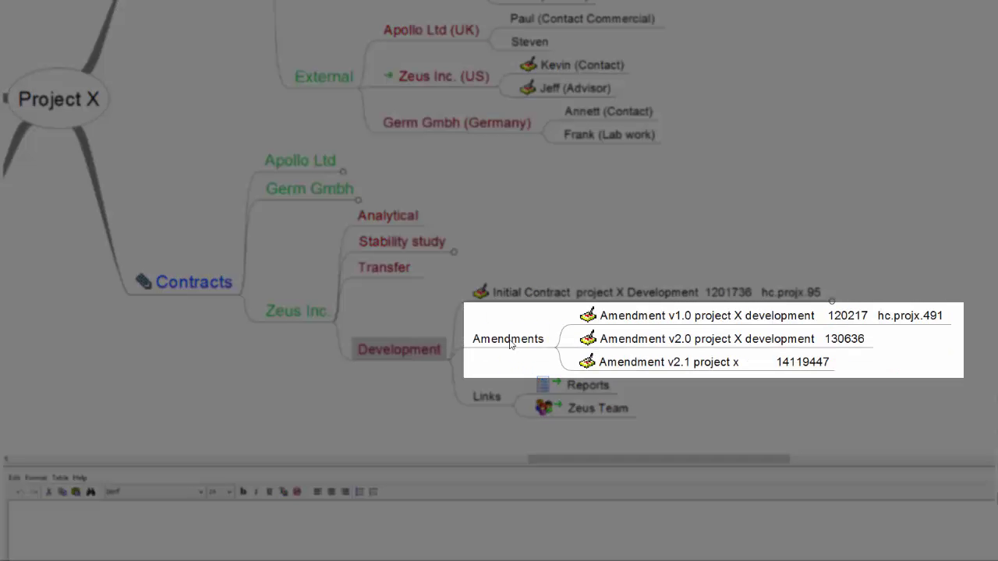
Read the Amendment v2.0 and Reports notes, then view the Zeus Inc. (US) contact's tracking number
left_click(511, 343)
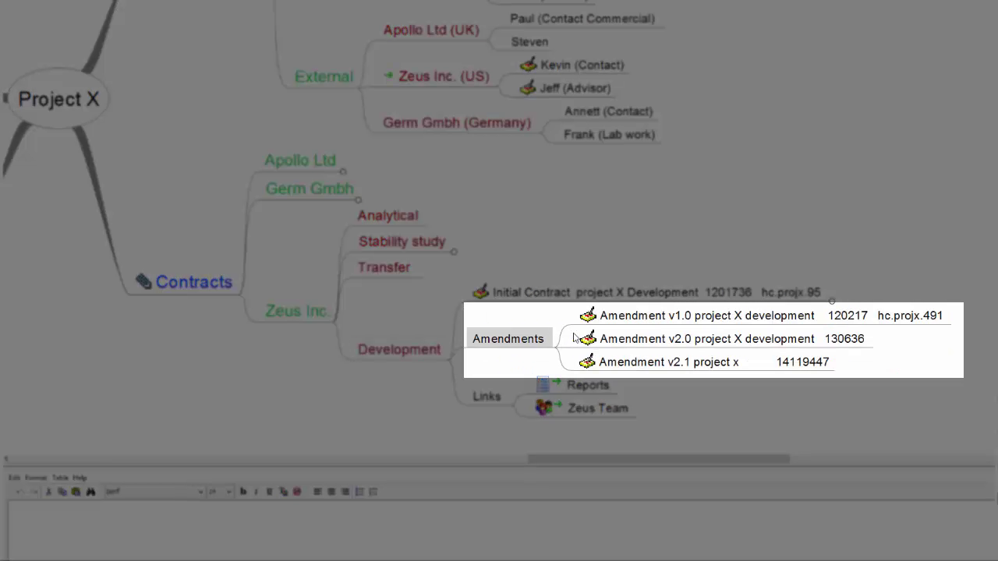
left_click(621, 343)
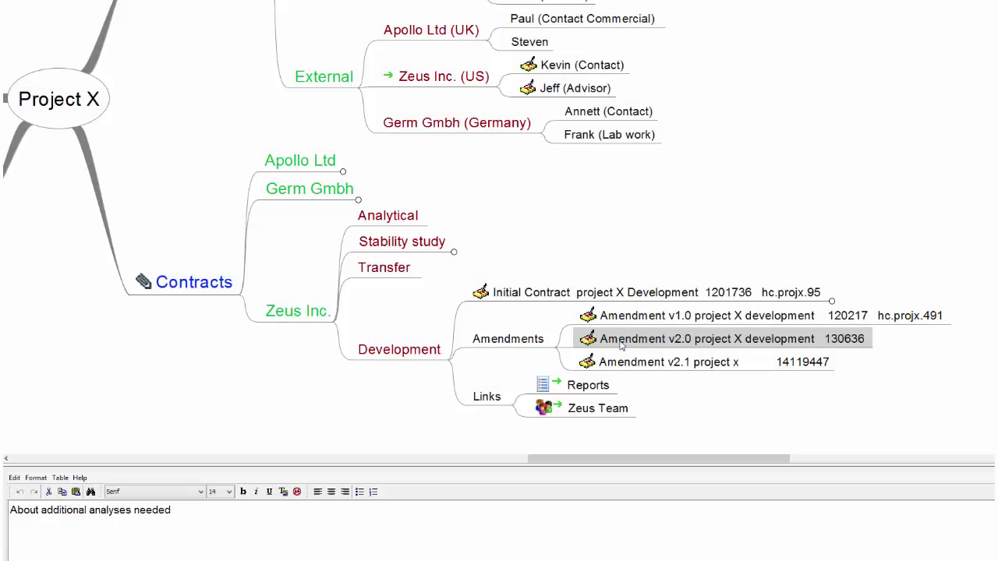
left_click(561, 387)
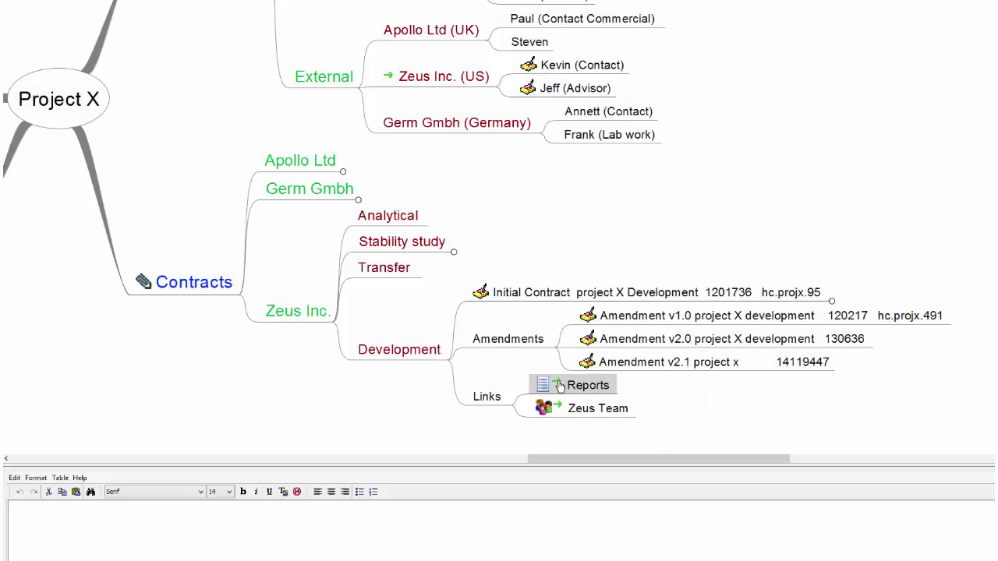
left_click(560, 385)
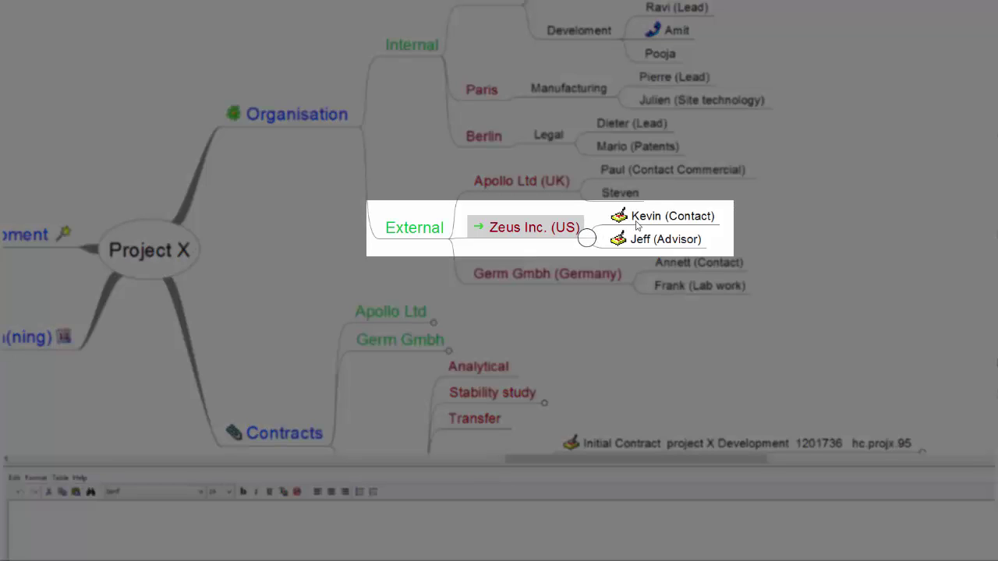
left_click(639, 220)
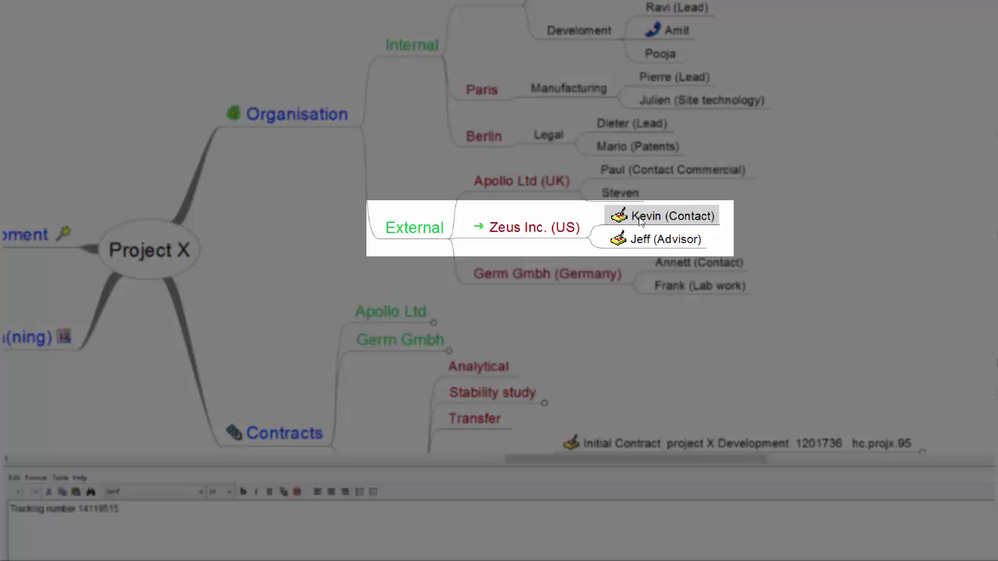
Follow the Zeus Inc. link and copy the ICH stability guideline PDF's web address
left_click(478, 227)
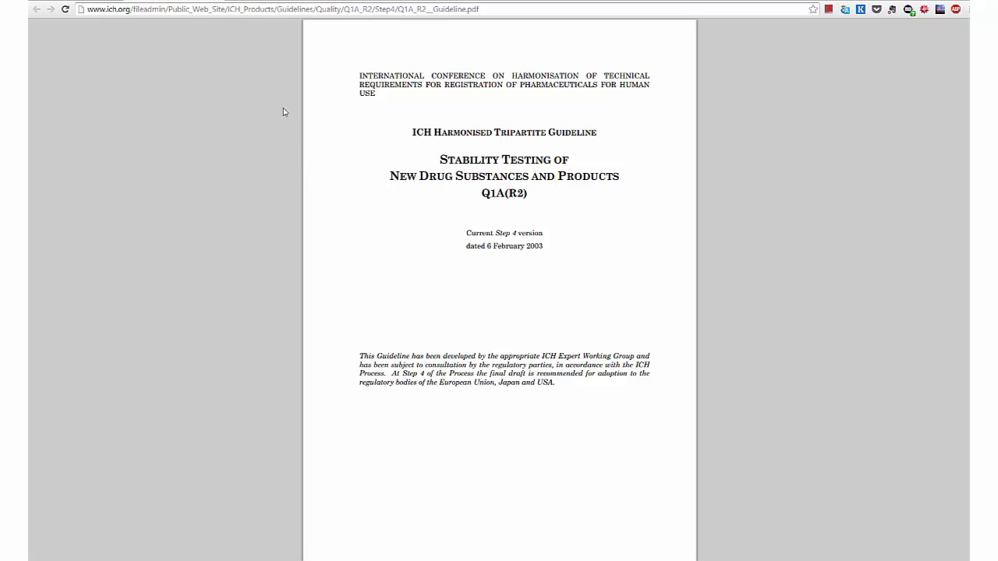
left_click(267, 6)
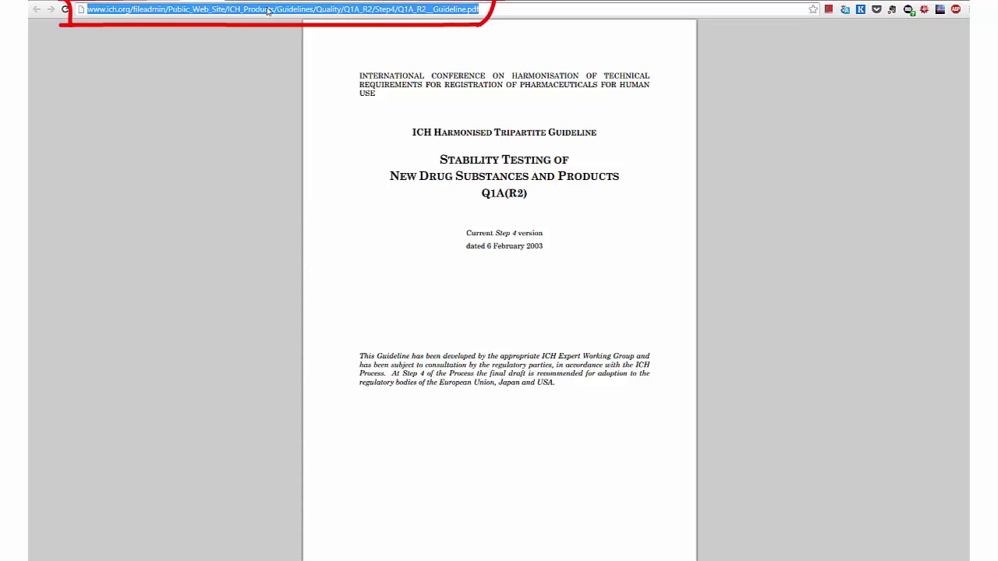
right_click(267, 7)
left_click(281, 40)
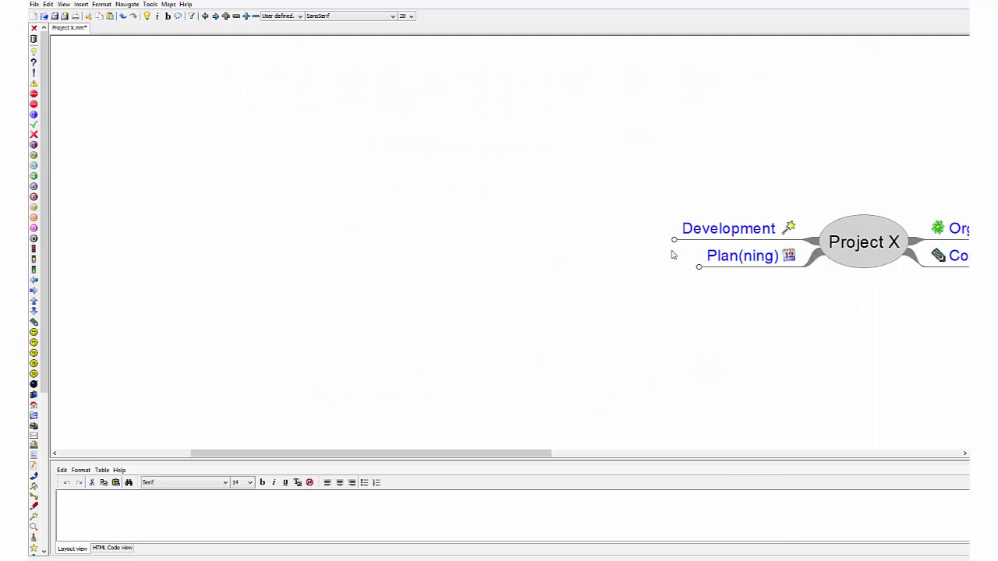
Unfold Development > Analytical > Stability and select the guideline reminder node
left_click(675, 240)
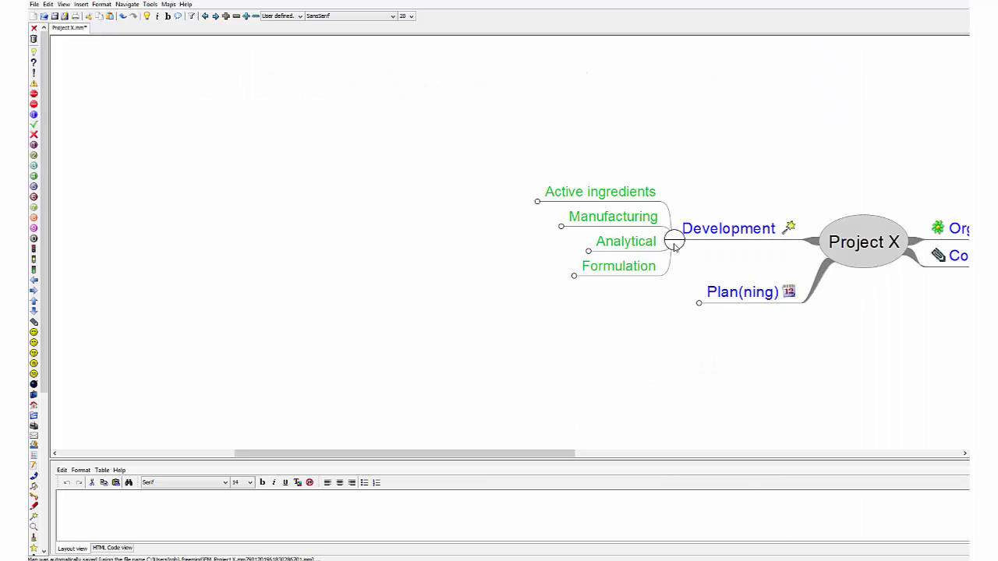
left_click(585, 251)
left_click(558, 256)
mouse_move(560, 259)
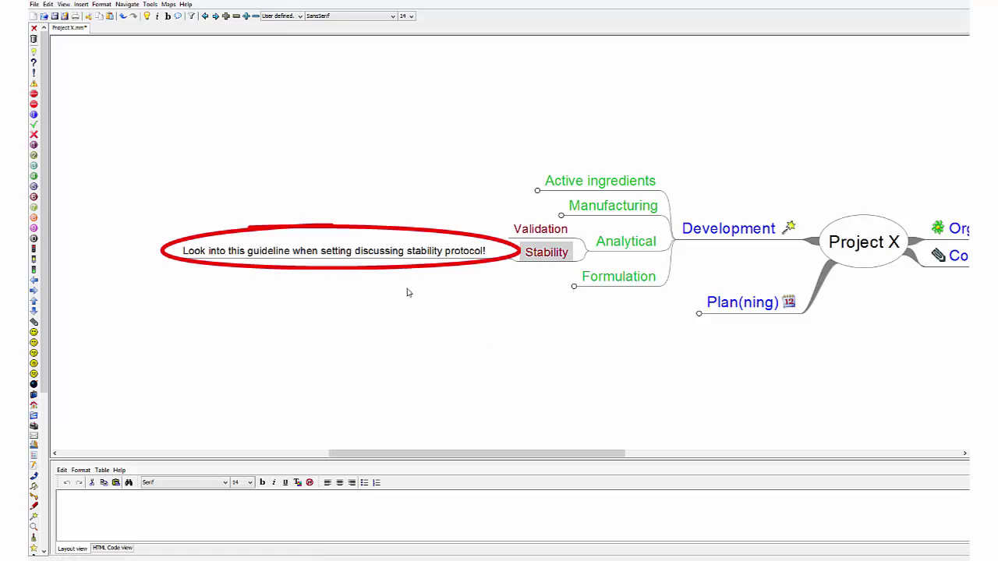
left_click(364, 258)
Hyperlink the reminder node to the copied ICH guideline URL and add a magnifier icon
left_click(82, 3)
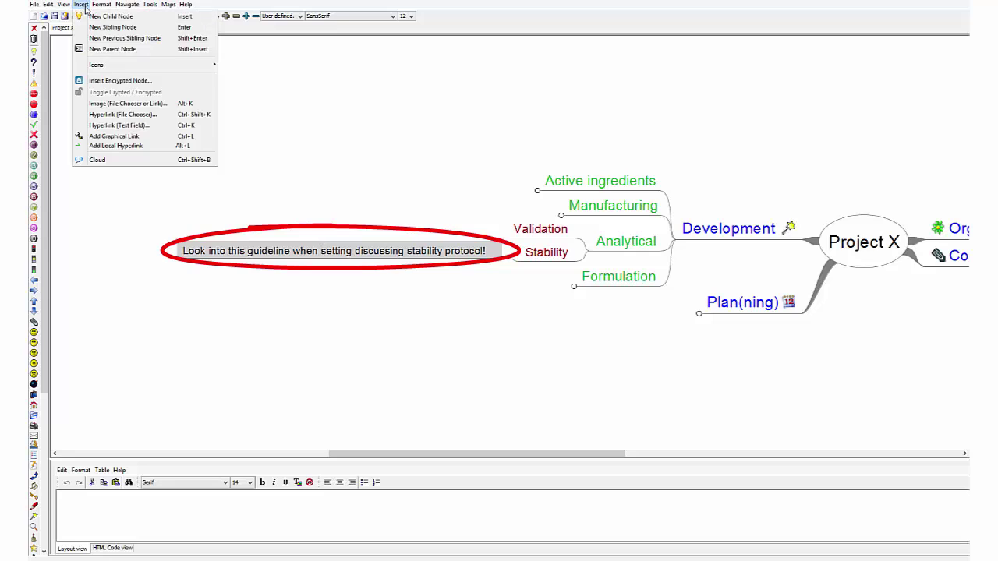
left_click(124, 126)
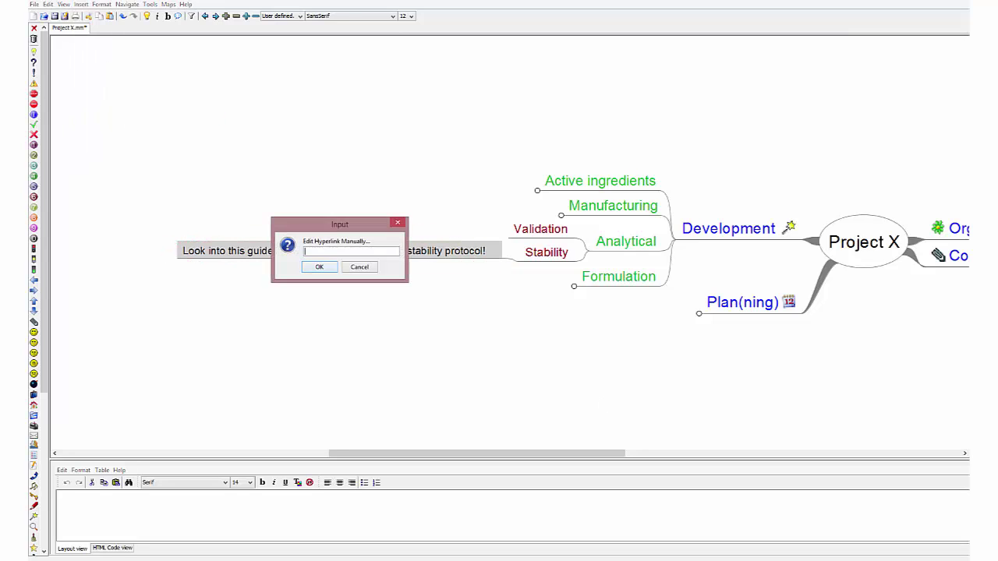
key("ctrl+v")
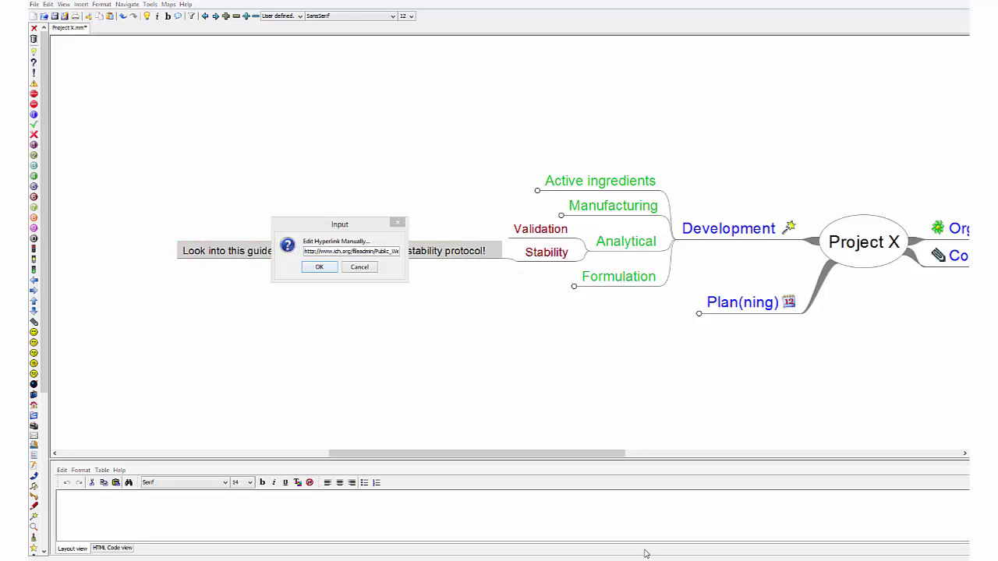
left_click(321, 268)
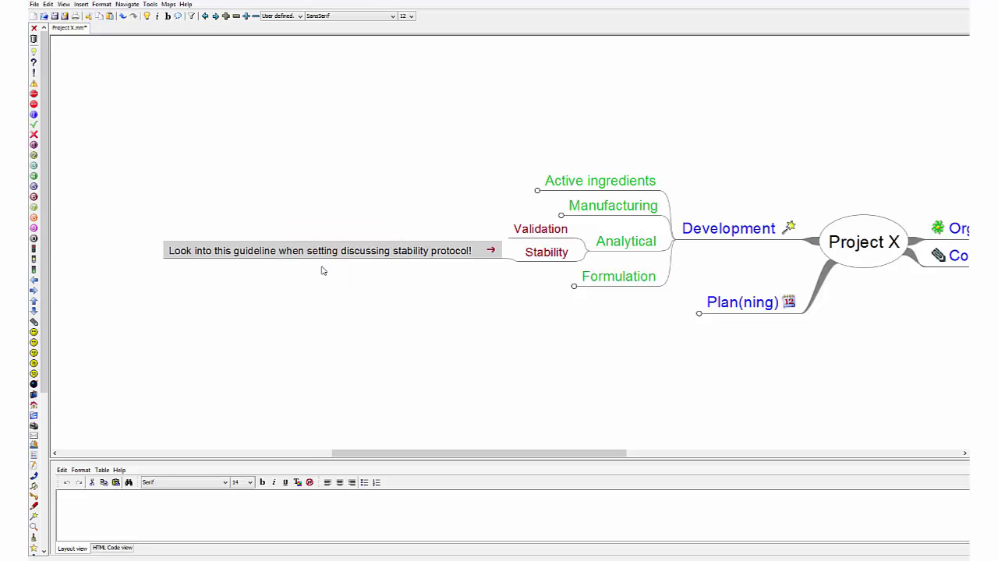
left_click(34, 530)
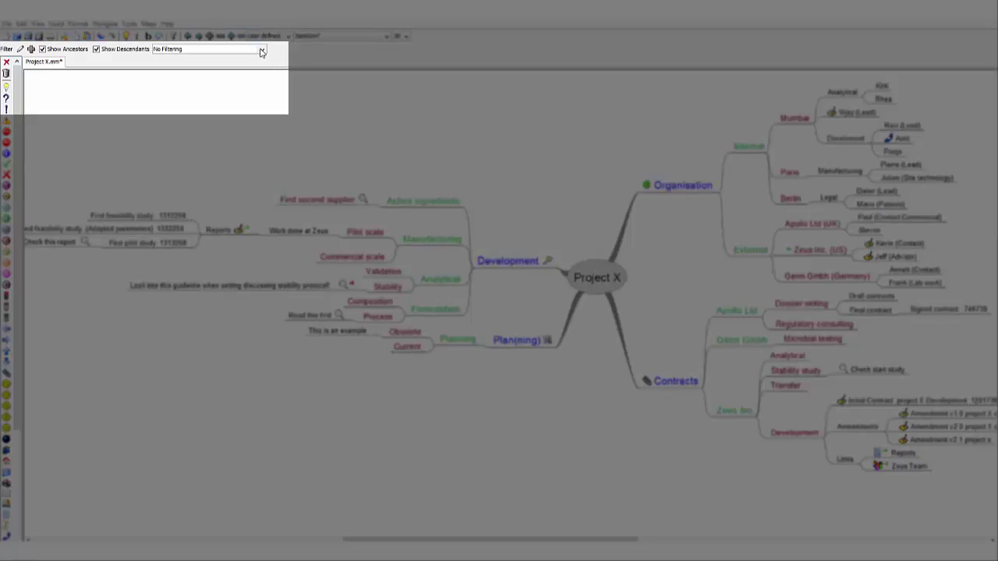
Apply the 'Icon Contains phone Or Icon Contains magnifier' filter to the map
left_click(262, 50)
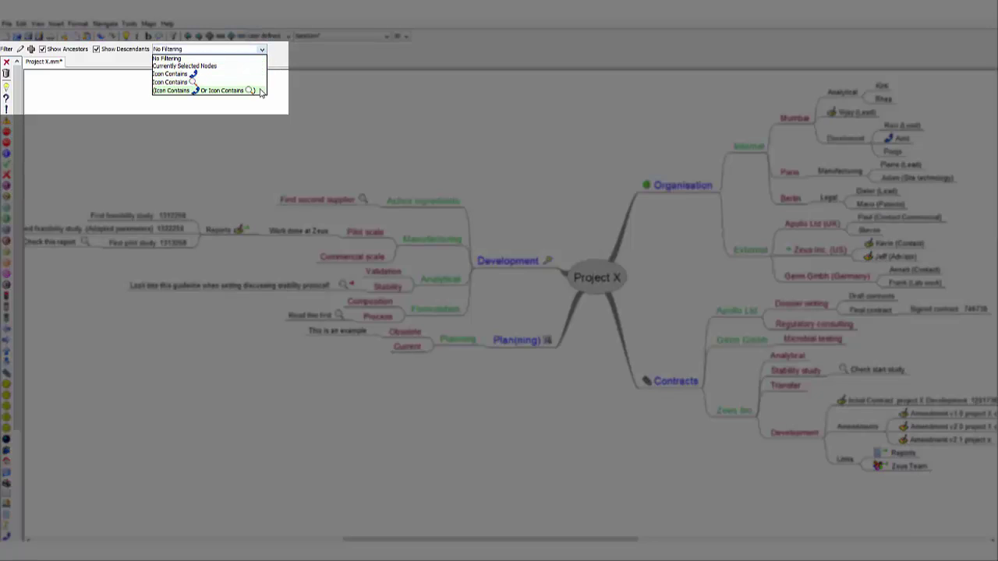
left_click(233, 91)
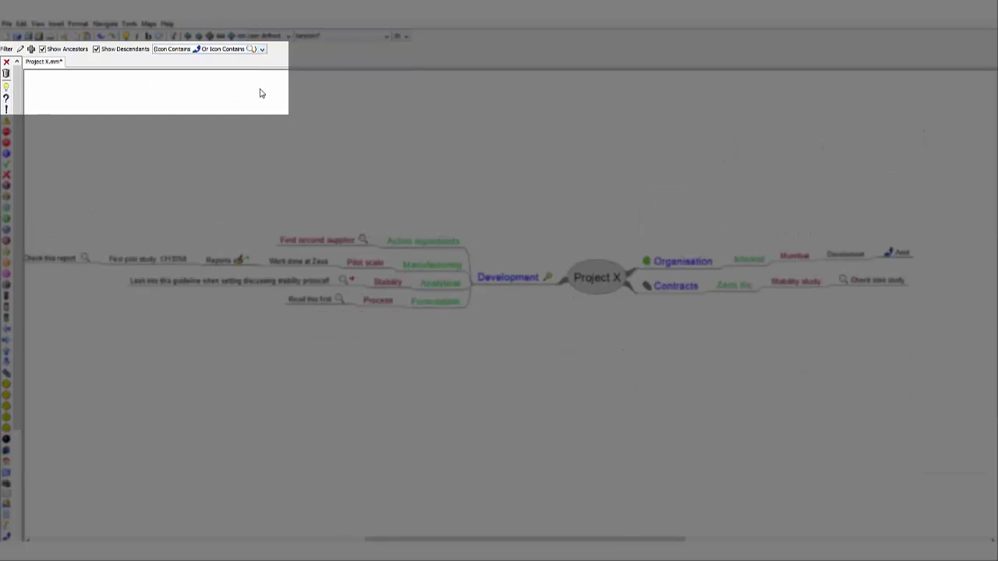